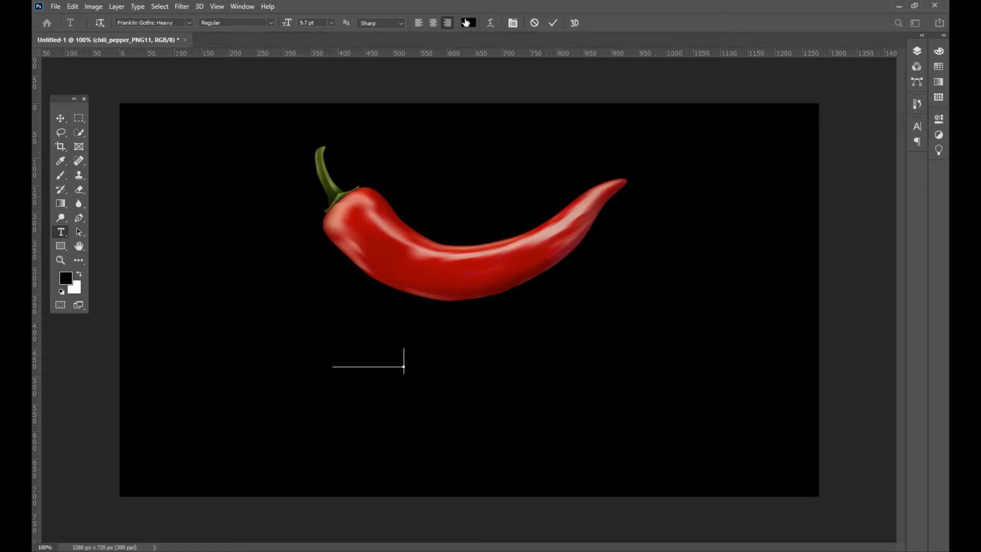
- Recolour all of the PEPPAR text from black to white
left_click_drag(403, 354, 278, 369)
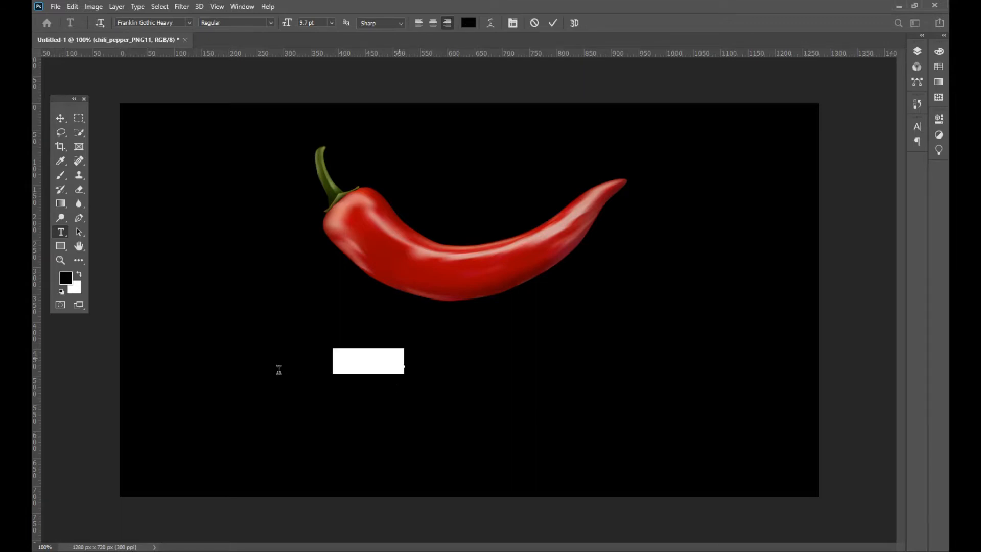
left_click(468, 22)
left_click_drag(705, 158, 625, 145)
left_click(888, 146)
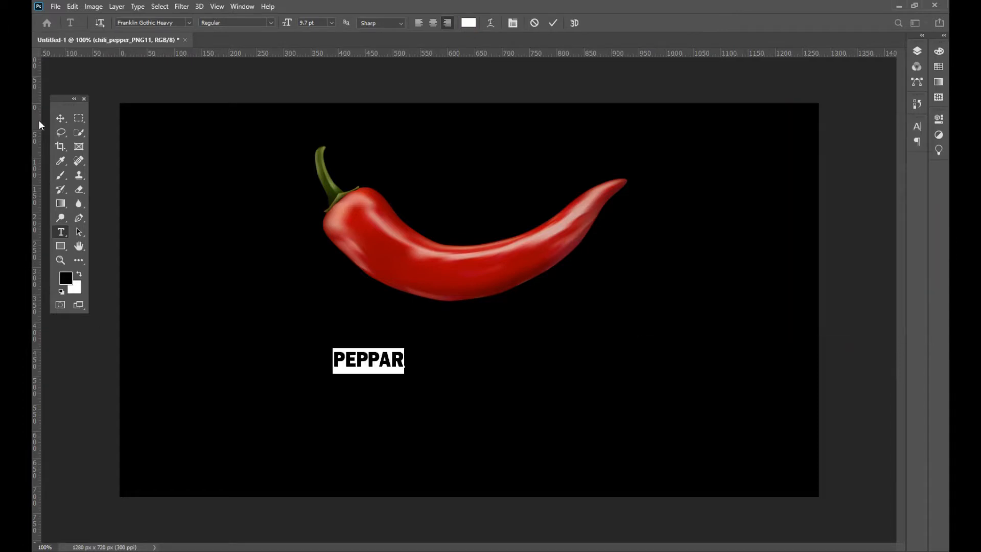
- Scale the PEPPAR text to about 348% and position it across the body of the chili pepper
left_click(60, 118)
left_click(447, 359)
key("ctrl+t")
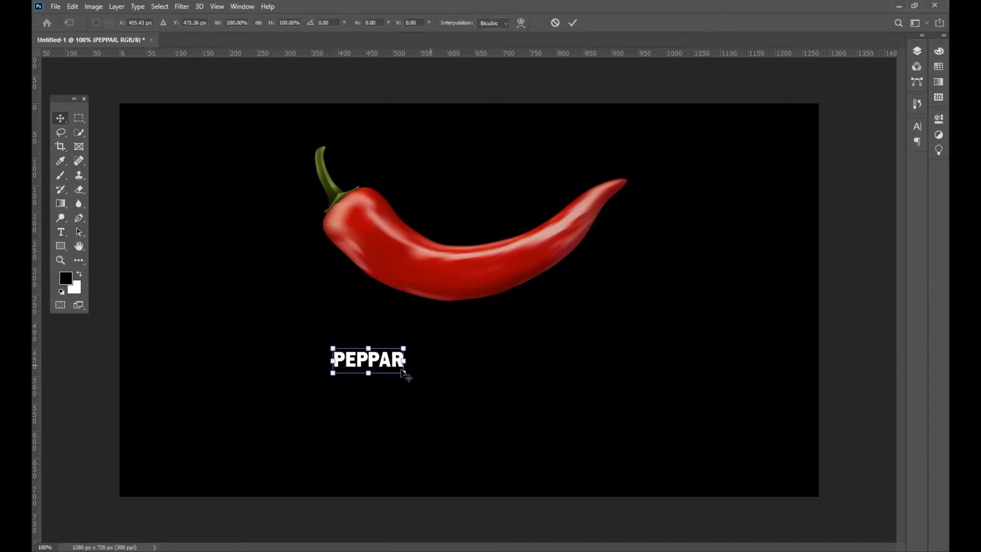
left_click_drag(404, 373, 595, 441)
left_click_drag(464, 406, 479, 253)
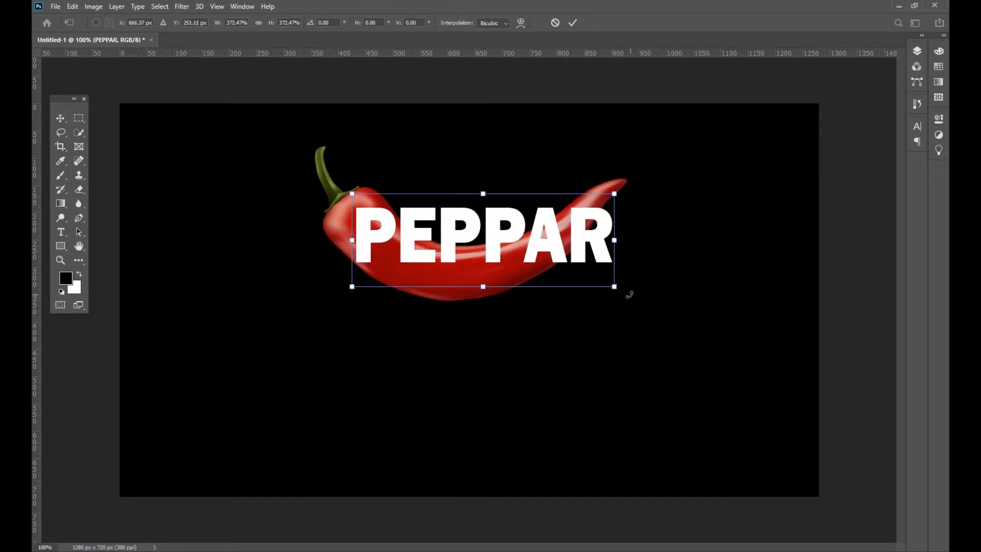
left_click_drag(617, 288, 598, 281)
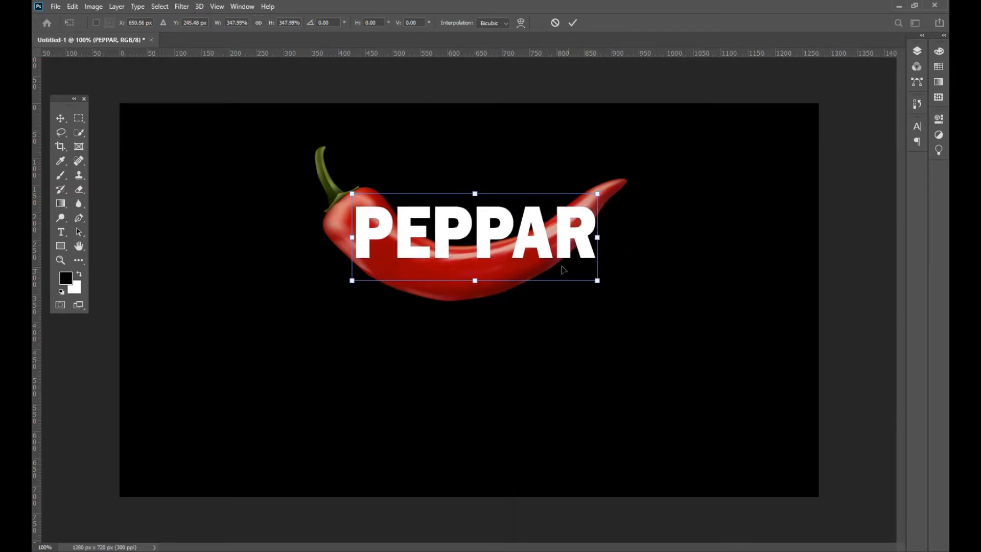
left_click_drag(530, 250, 532, 254)
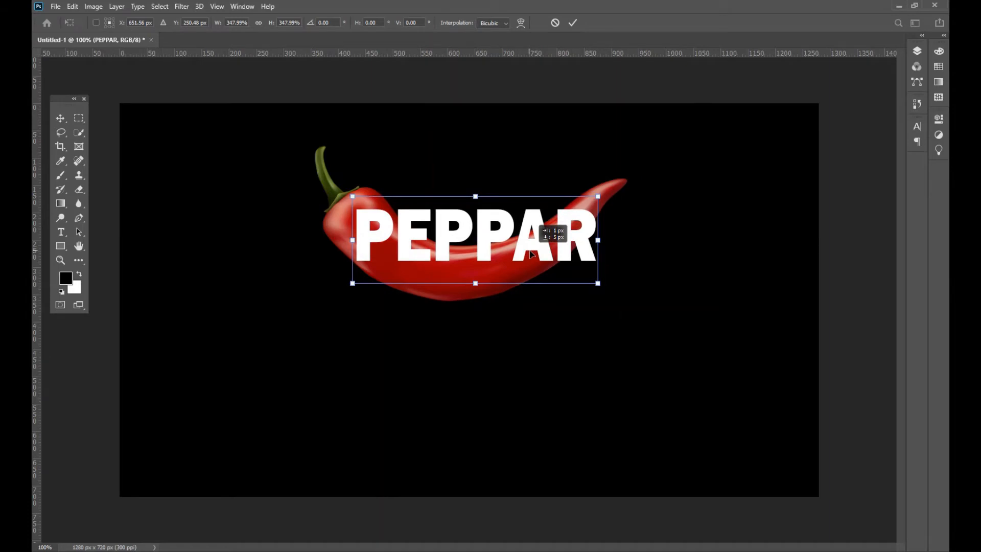
left_click_drag(531, 254, 531, 253)
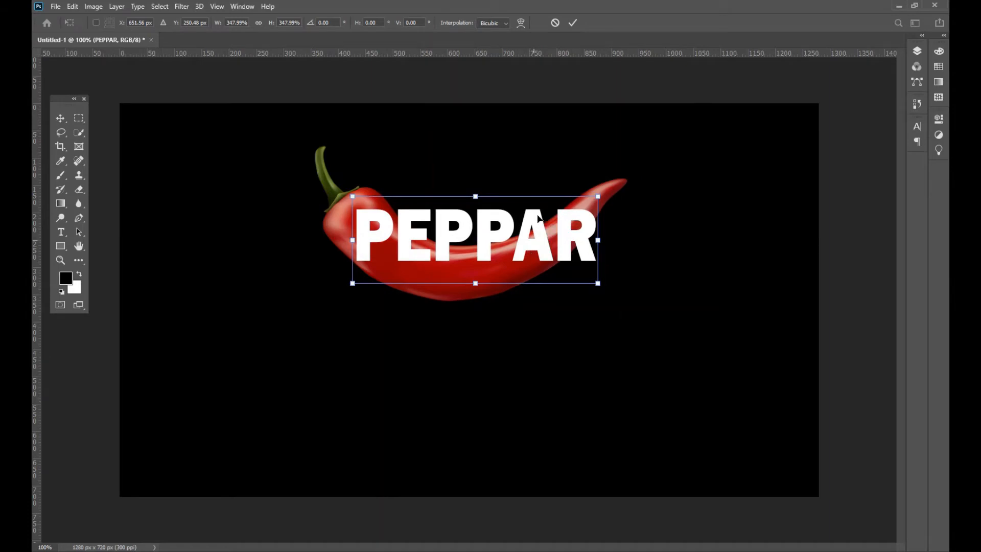
left_click(572, 23)
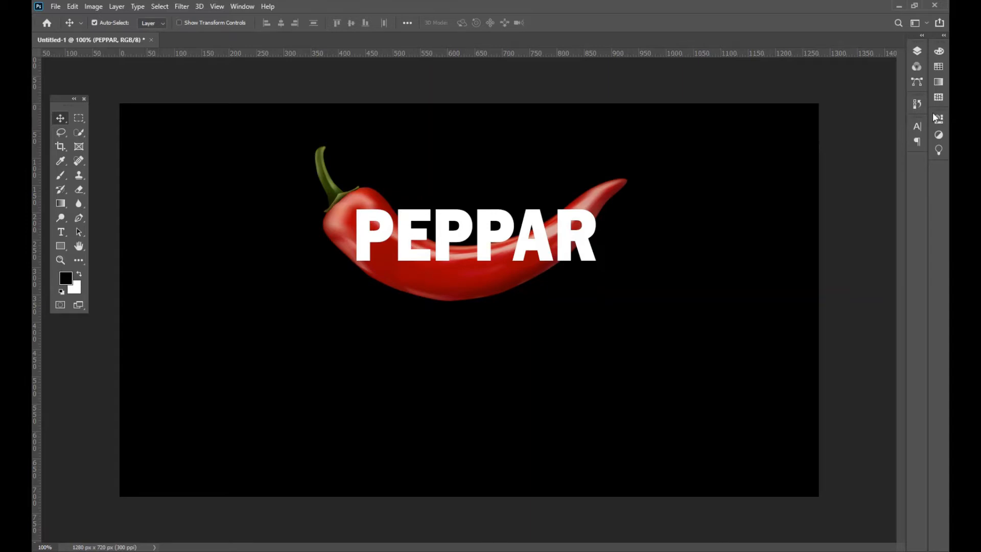
- Convert the PEPPAR text layer to a smart object
left_click(913, 56)
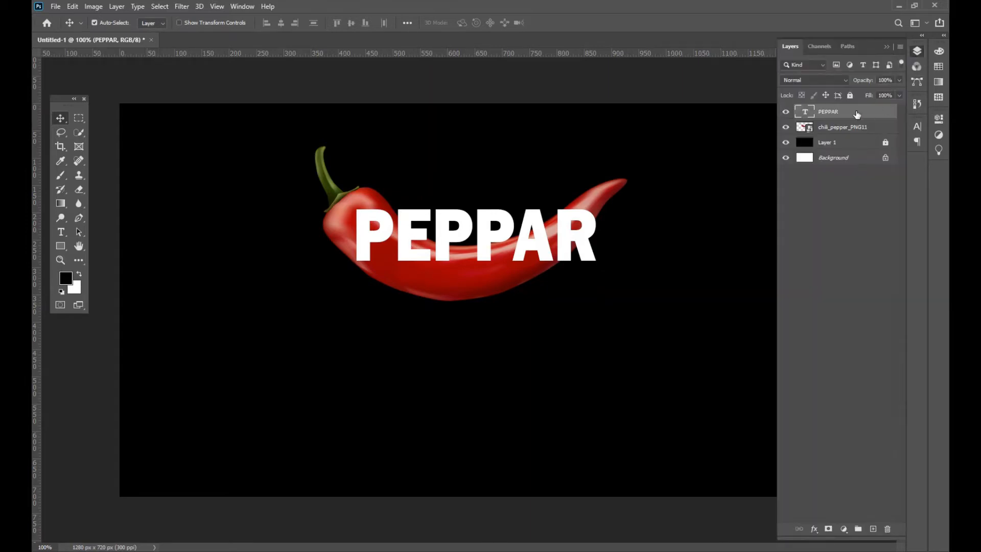
right_click(855, 113)
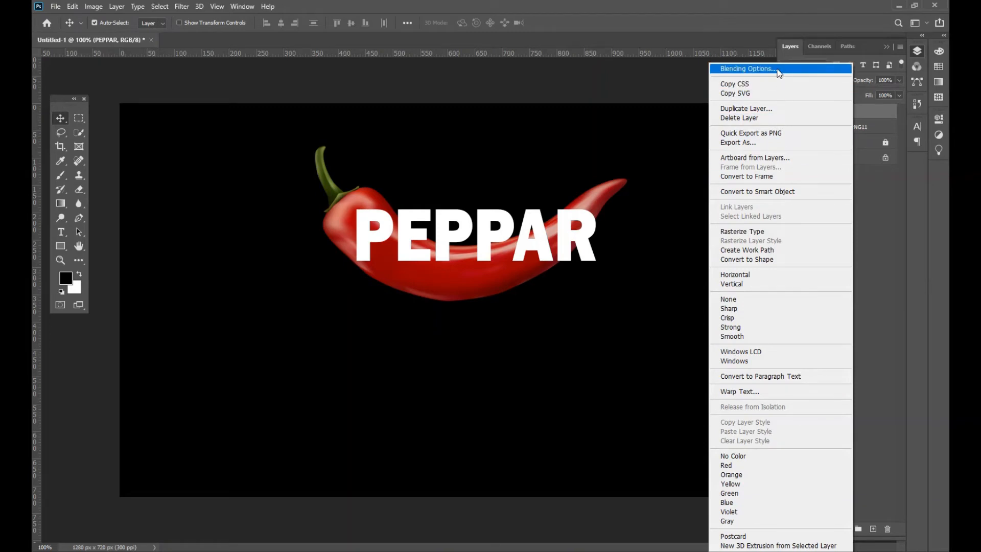
left_click(757, 192)
- Duplicate the chili_pepper_PNG11 layer and hide the original
left_click(828, 131)
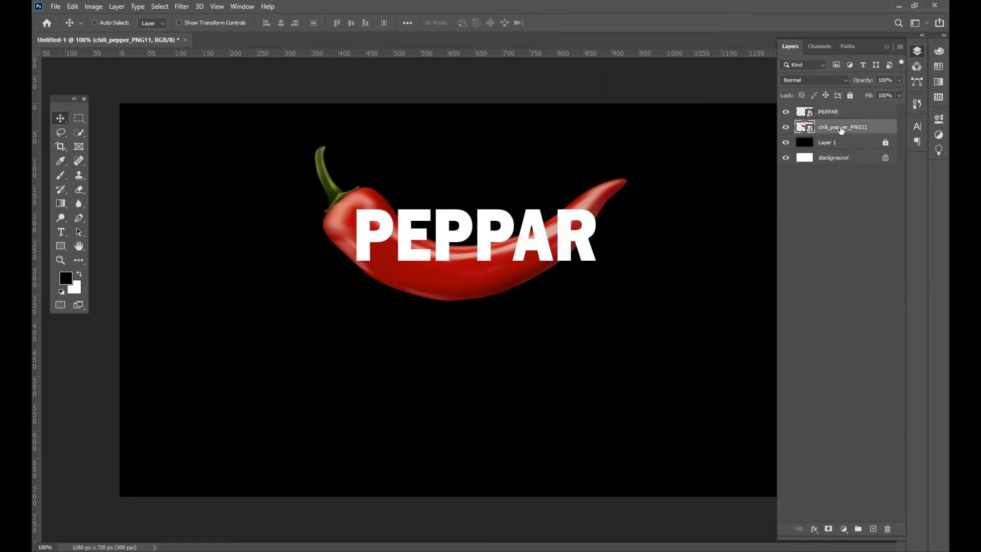
key("ctrl+j")
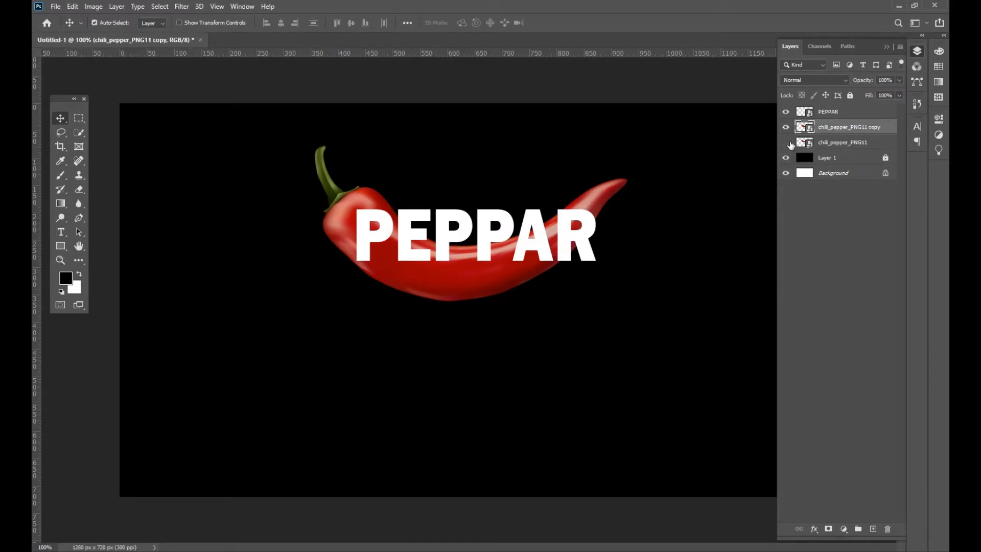
- Warp the PEPPAR layer so its lower-left corner and bottom edge start following the chili's lower curve
left_click(832, 115)
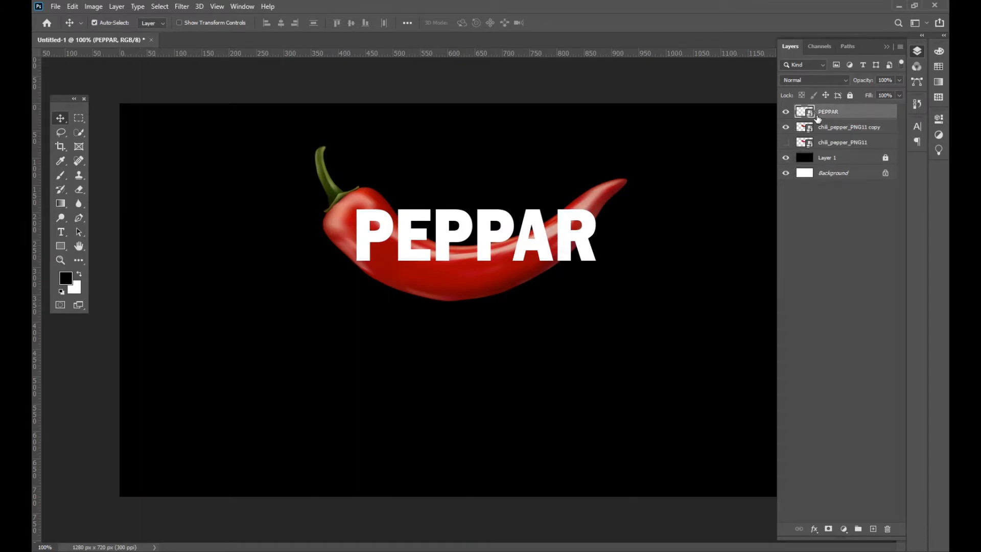
key("ctrl")
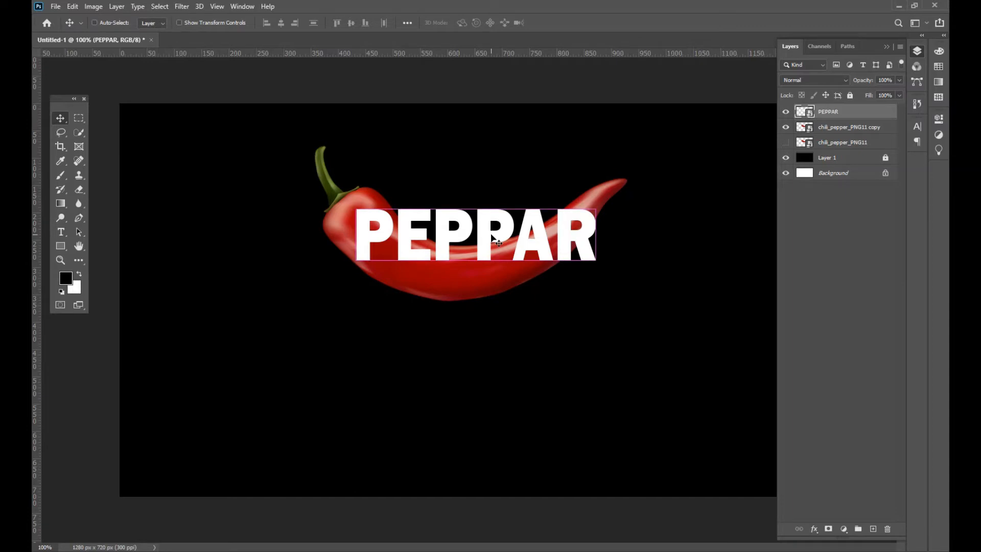
key("ctrl+t")
right_click(493, 236)
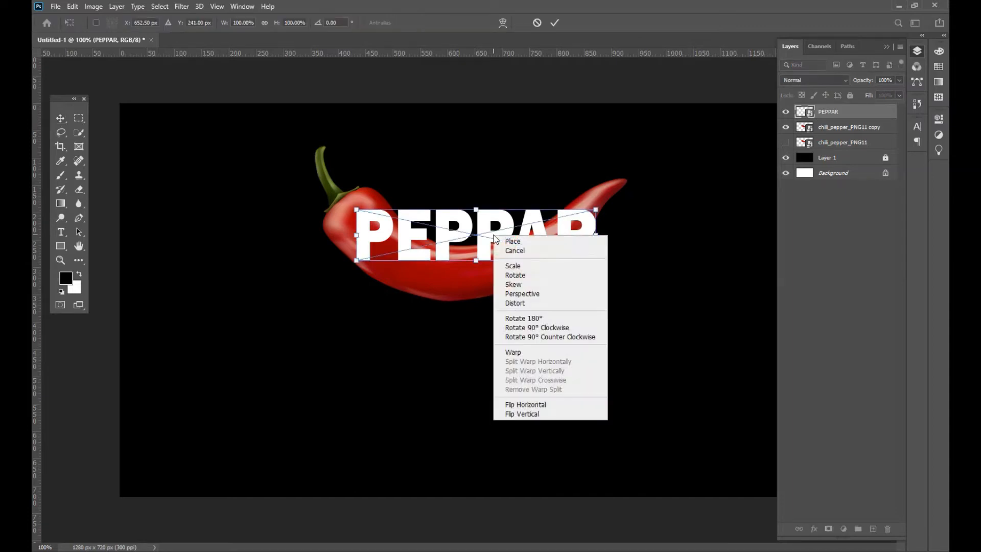
left_click(513, 353)
key("ctrl+plus")
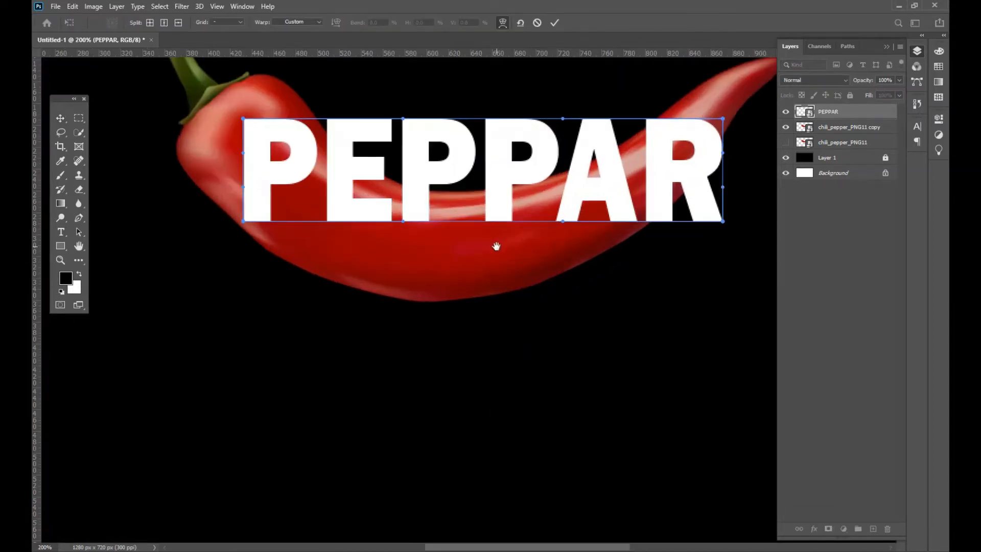
left_click_drag(495, 245, 470, 330)
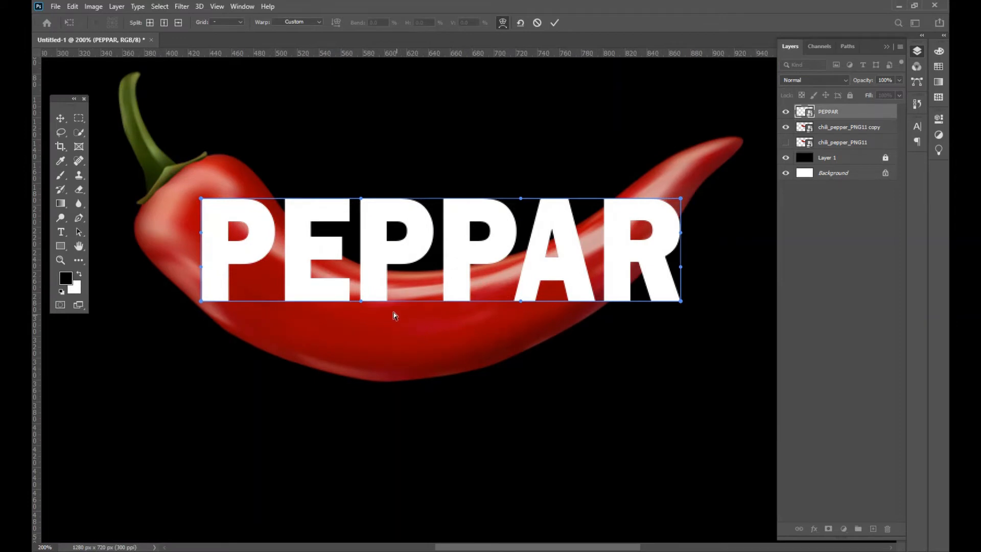
left_click_drag(361, 303, 336, 440)
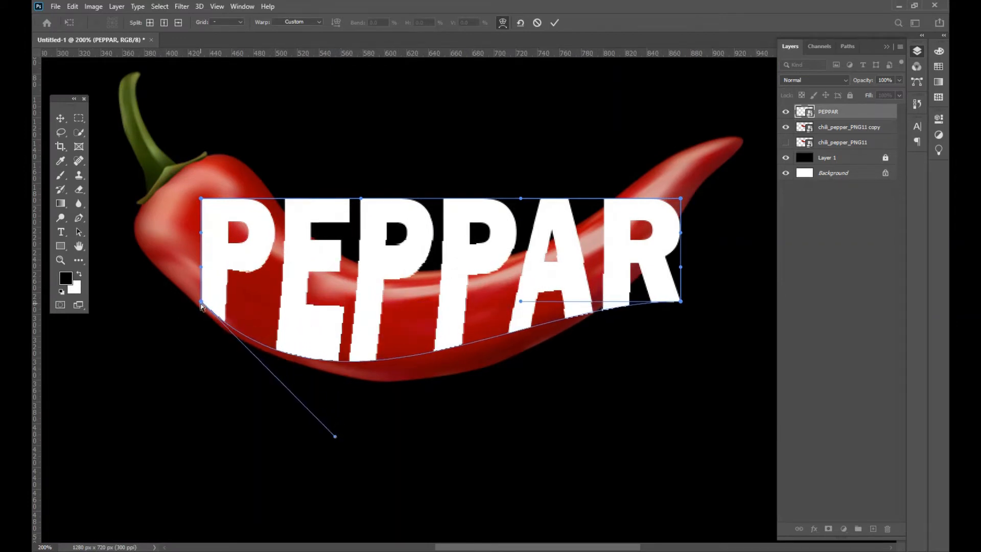
left_click_drag(201, 306, 198, 307)
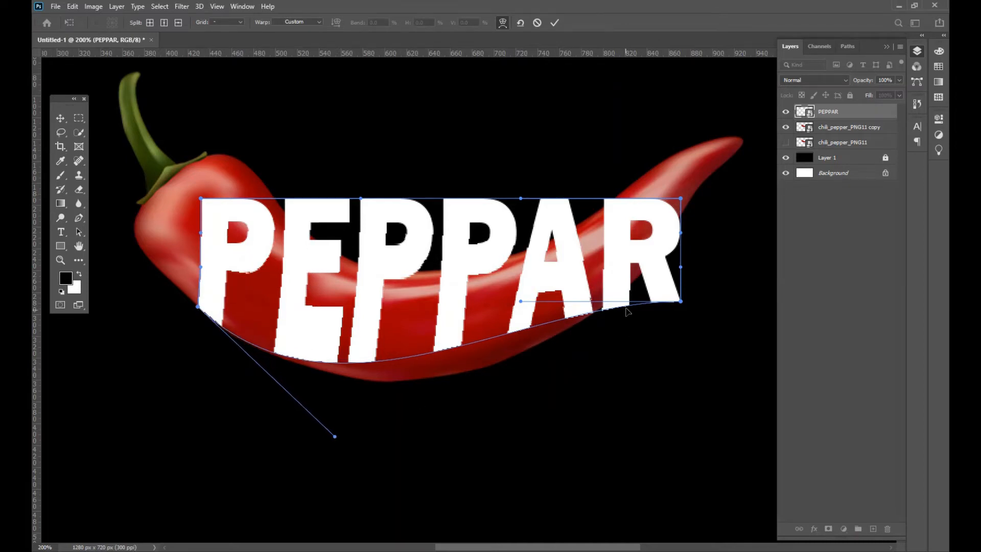
left_click_drag(335, 439, 364, 453)
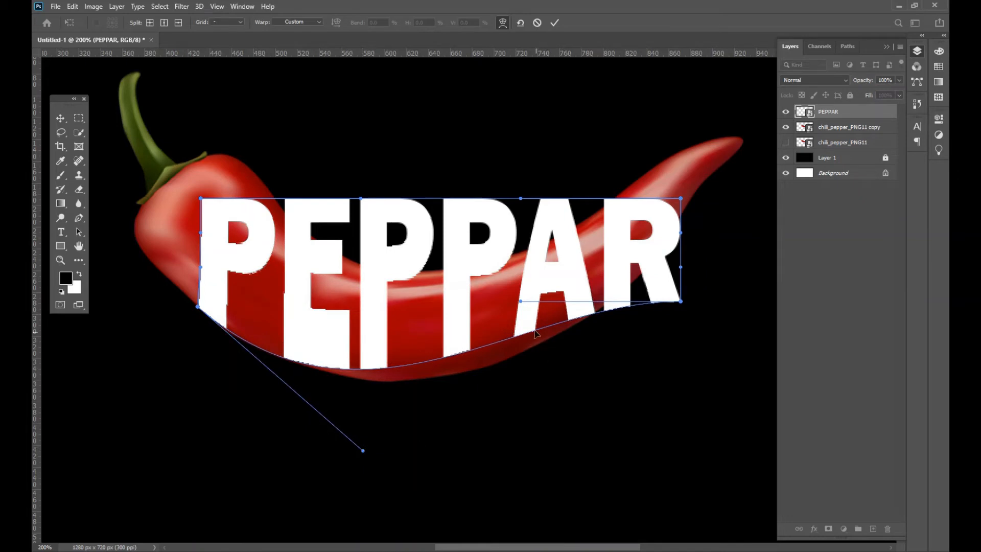
- Bend the right end of the PEPPAR warp up along the chili's tapering tip and fit the lower-right edge to its outline
left_click_drag(522, 302, 528, 348)
left_click_drag(681, 199, 689, 152)
left_click_drag(681, 301, 628, 292)
left_click_drag(681, 232, 672, 197)
left_click_drag(643, 262, 643, 248)
left_click_drag(528, 348, 529, 361)
- Curve the top edge of the PEPPAR warp down to the chili's upper outline and move its top-left corner towards the stem end
left_click_drag(521, 198, 524, 287)
left_click_drag(361, 199, 379, 312)
left_click_drag(201, 199, 249, 167)
left_click_drag(375, 311, 332, 325)
left_click_drag(276, 216, 271, 209)
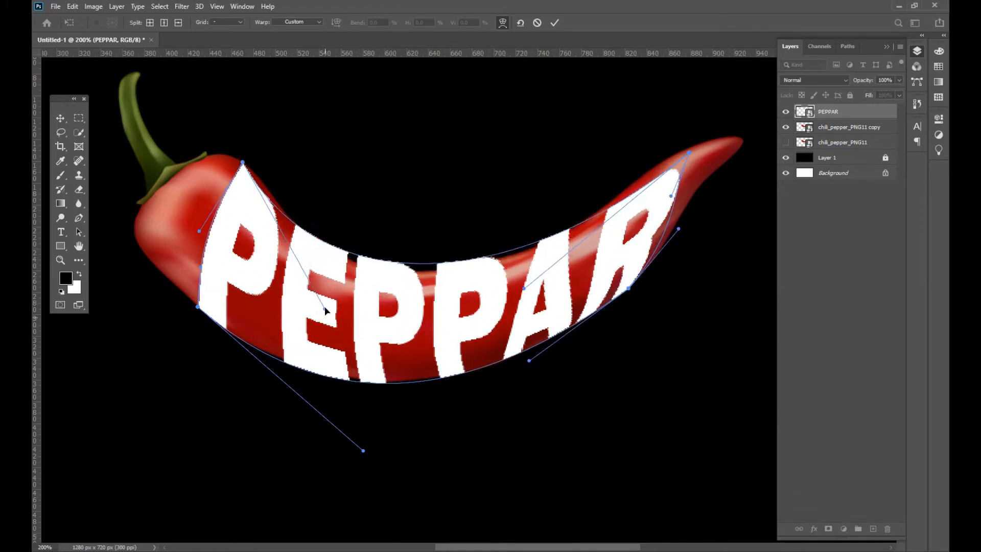
- Refine the upper edge and upper-right corner of the PEPPAR warp to match the chili's outline, and apply the warp
left_click_drag(328, 321, 365, 340)
left_click_drag(654, 188, 658, 175)
left_click_drag(526, 280, 539, 281)
left_click_drag(350, 267, 362, 279)
left_click_drag(538, 281, 550, 261)
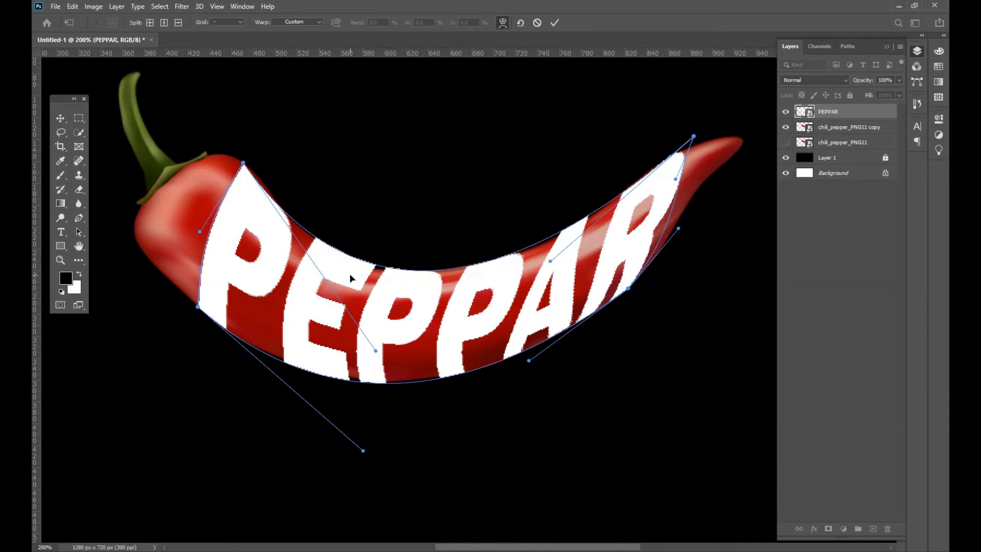
left_click_drag(262, 190, 262, 193)
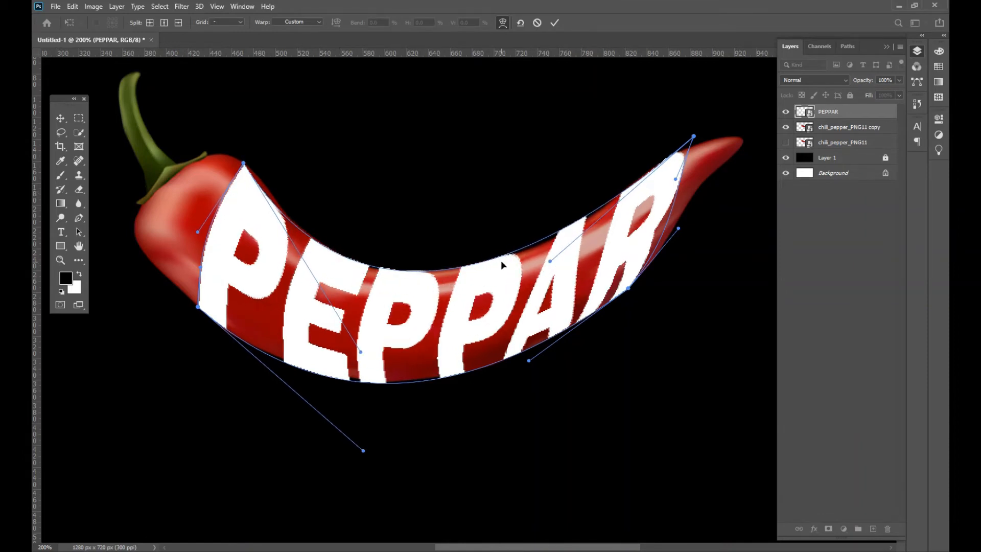
left_click_drag(565, 239, 565, 247)
left_click(554, 22)
- Warp the PEPPAR layer again, raising its bottom curve slightly to fit the chili's lower edge, and apply it
key("ctrl+t")
right_click(466, 335)
left_click(470, 413)
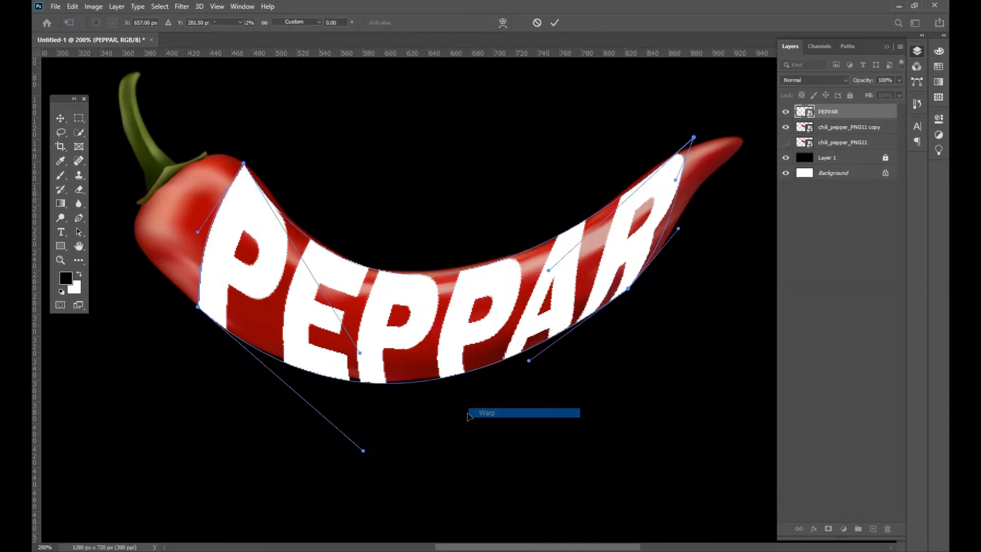
left_click_drag(363, 451, 363, 446)
key("Return")
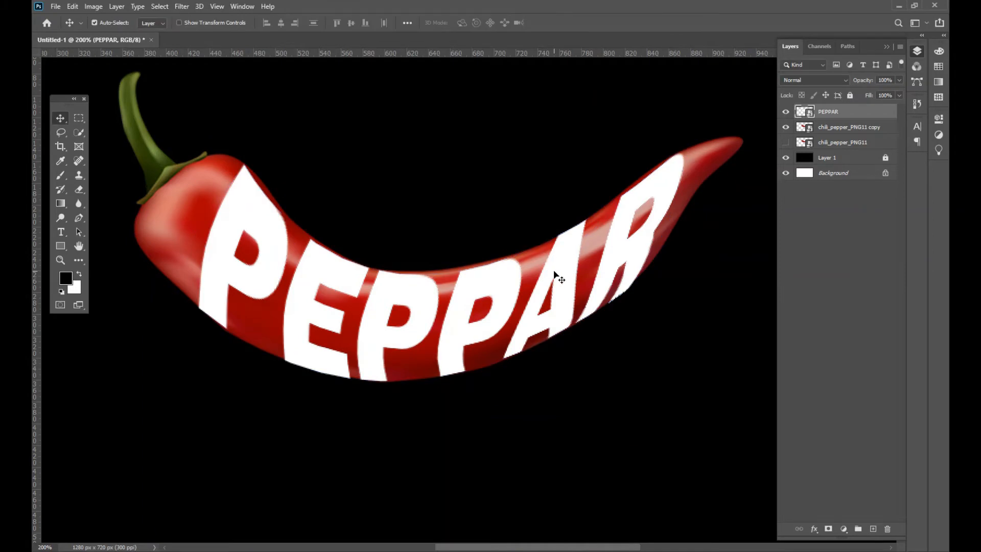
- Duplicate the chili_pepper_PNG11 copy layer, place the duplicate above the PEPPAR layer and rasterize it
left_click(842, 131)
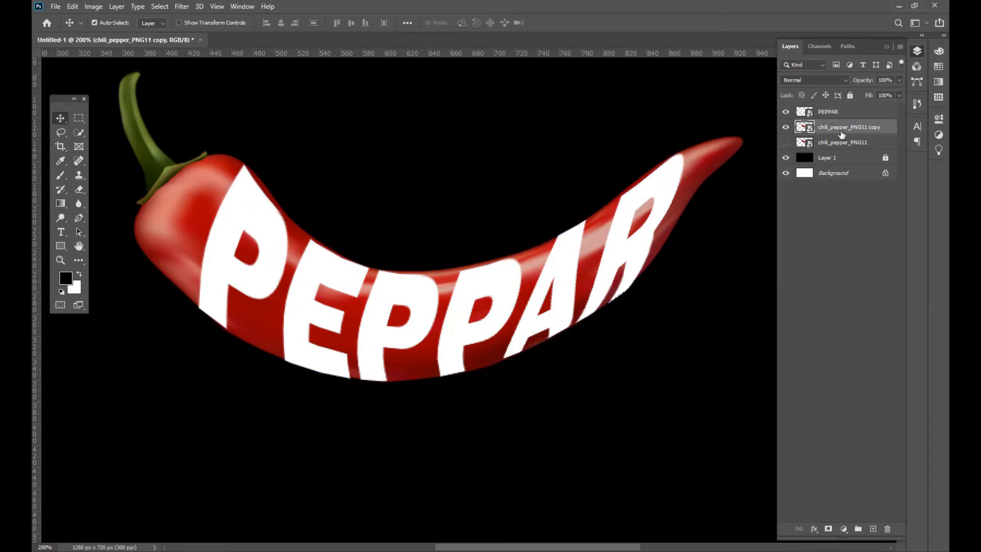
key("ctrl+j")
left_click_drag(843, 130, 828, 112)
right_click(828, 111)
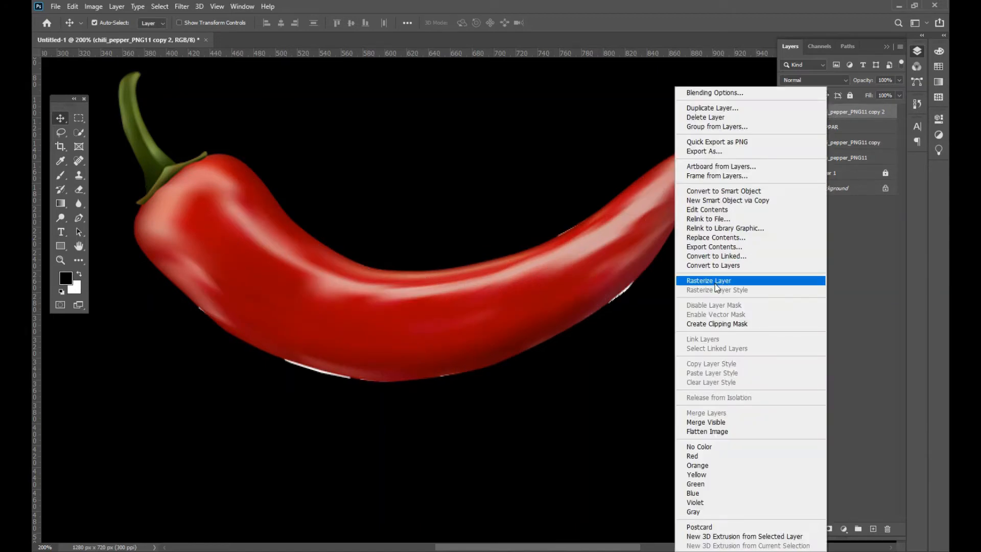
left_click(716, 281)
- Load the PEPPAR lettering's outline as a selection and try to copy the selected area to a new layer
left_click(840, 129)
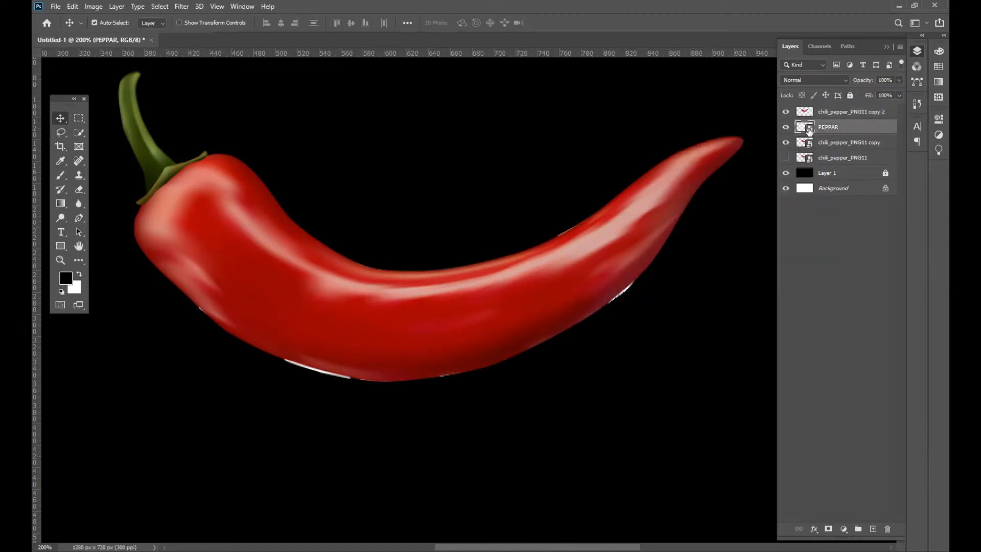
left_click(804, 128, "ctrl")
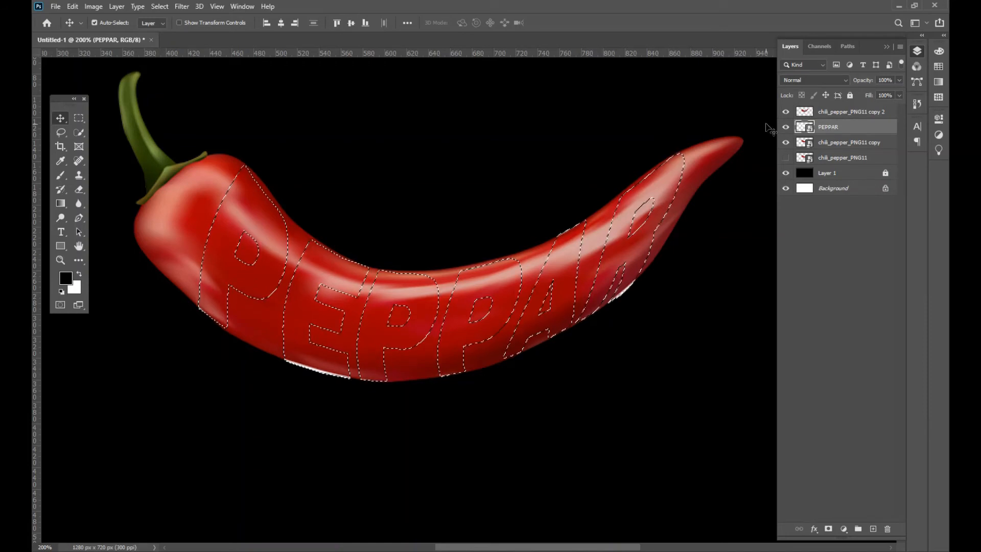
key("ctrl+j")
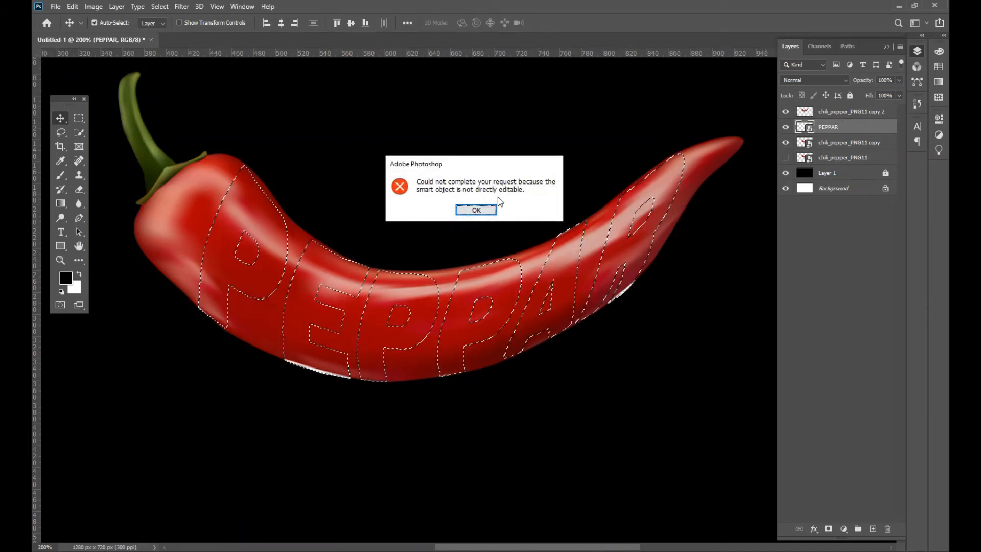
left_click(476, 210)
- Trim the chili_pepper_PNG11 copy 2 layer to the selected letter shapes, with the PEPPAR layer hidden and the selection cleared
left_click(832, 114)
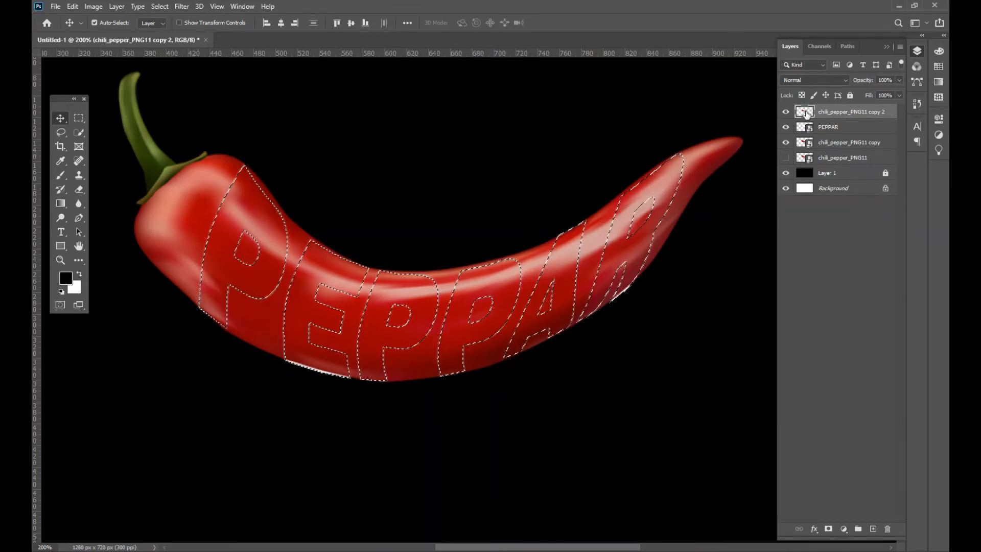
key("Delete")
left_click(801, 116, "ctrl")
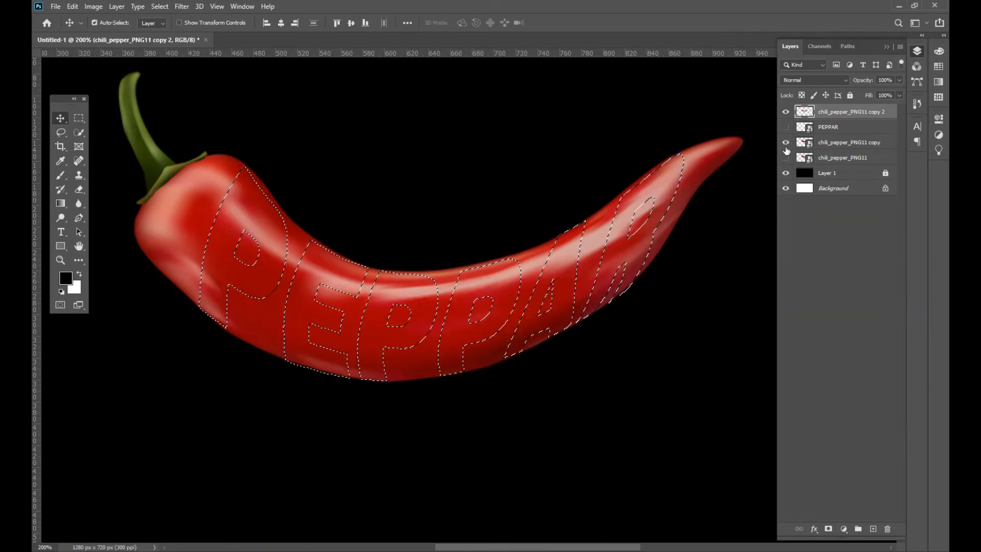
key("ctrl+d")
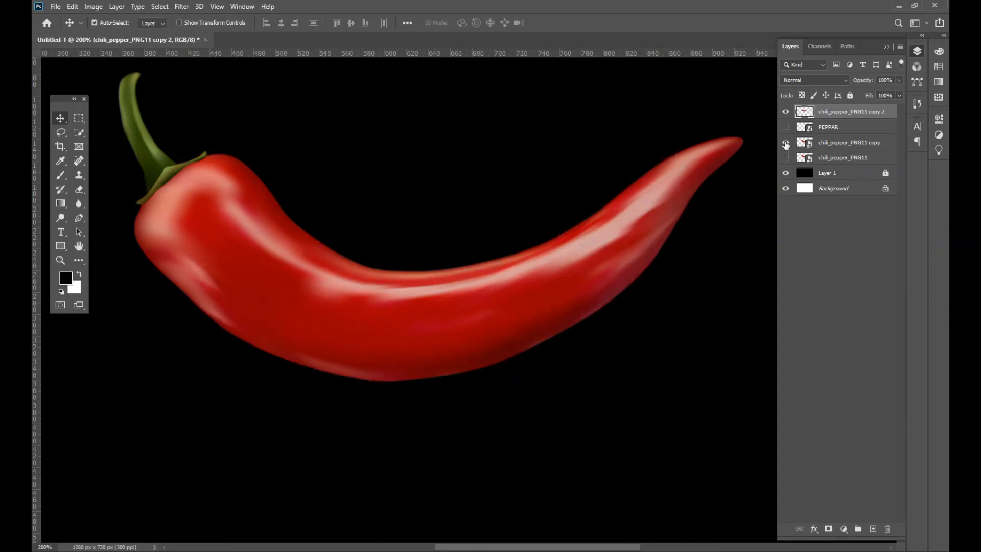
- Briefly hide the chili_pepper_PNG11 copy layer to examine the cut-out chili lettering, and show it again
left_click(786, 142)
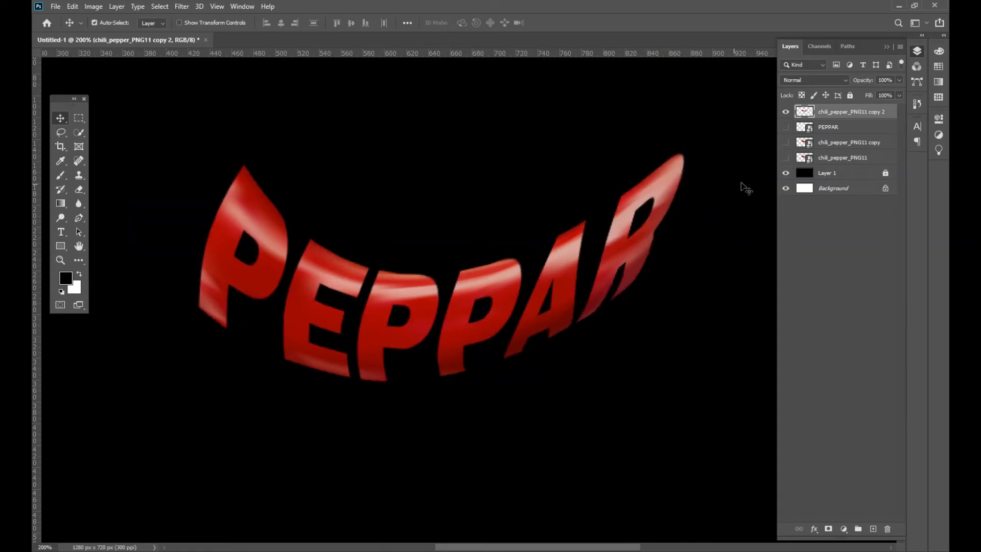
left_click(786, 144)
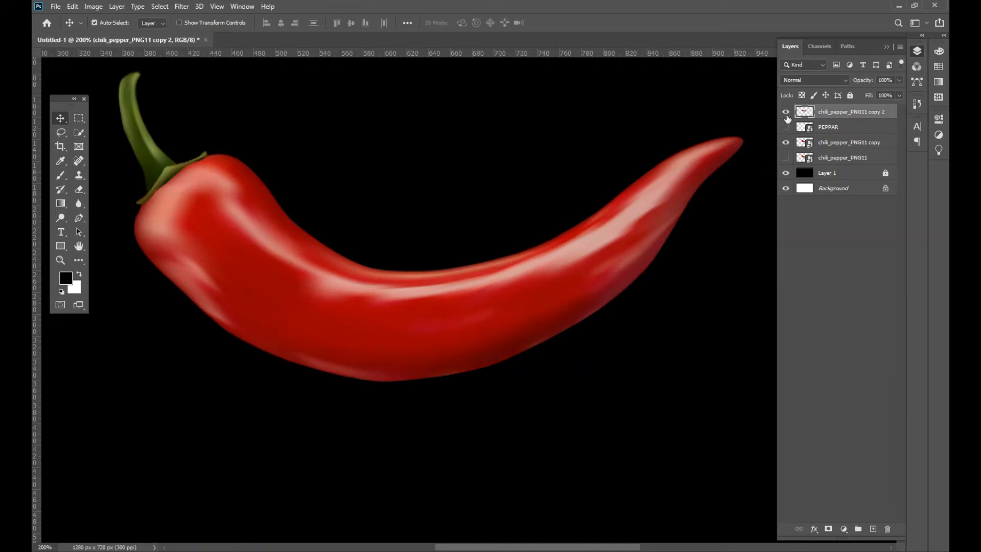
- Add a layer mask to the chili_pepper_PNG11 copy layer and paint out the chili around the letters with a size 35 black brush
left_click(828, 146)
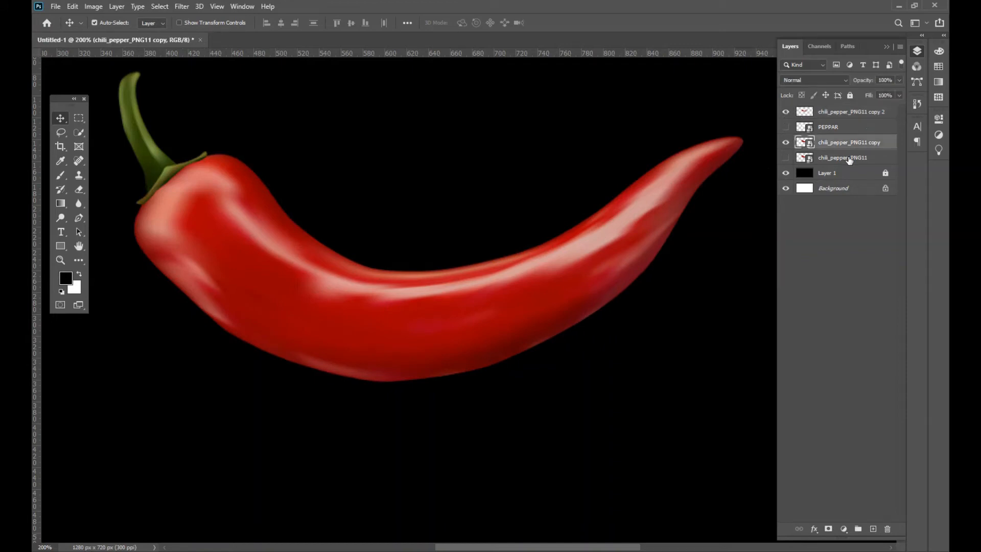
left_click(829, 529)
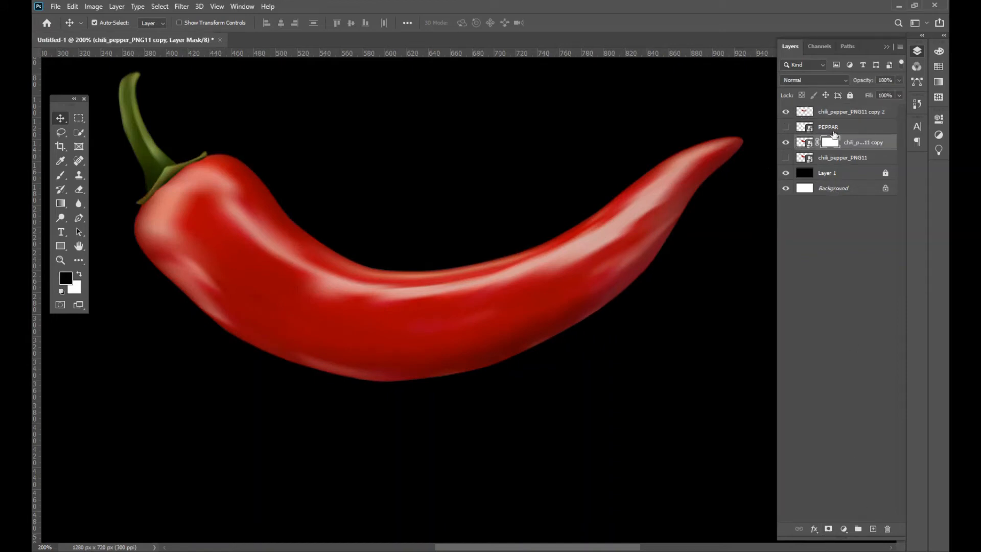
left_click(60, 175)
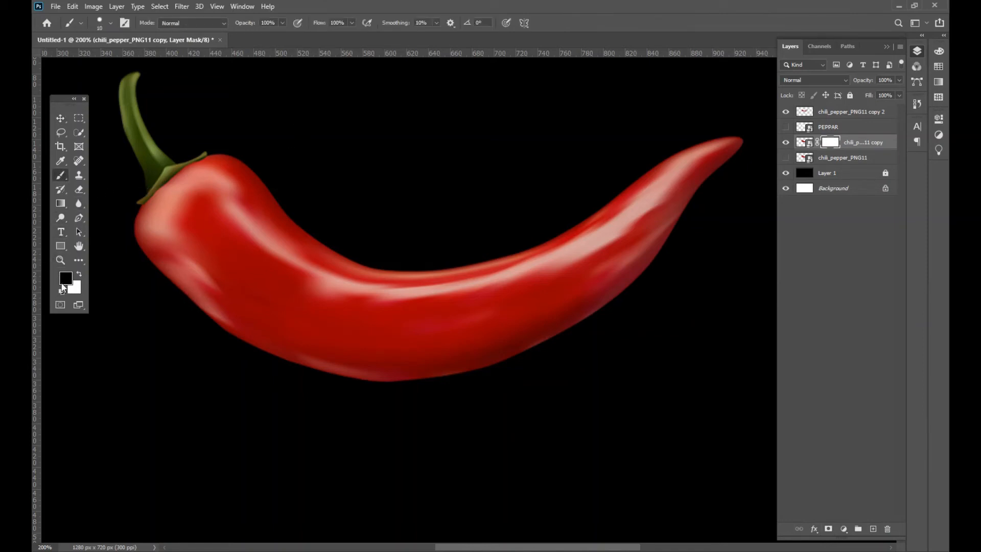
key("bracketright")
key("bracketright")
key("bracketright")
mouse_move(368, 263)
left_mouse_down()
mouse_move(309, 470)
mouse_move(335, 223)
mouse_move(324, 257)
left_mouse_up()
mouse_move(693, 227)
left_mouse_down()
mouse_move(500, 270)
mouse_move(421, 304)
mouse_move(289, 282)
mouse_move(505, 268)
mouse_move(571, 217)
mouse_move(666, 243)
mouse_move(460, 287)
mouse_move(535, 257)
mouse_move(451, 319)
mouse_move(499, 330)
mouse_move(468, 344)
mouse_move(526, 350)
left_mouse_up()
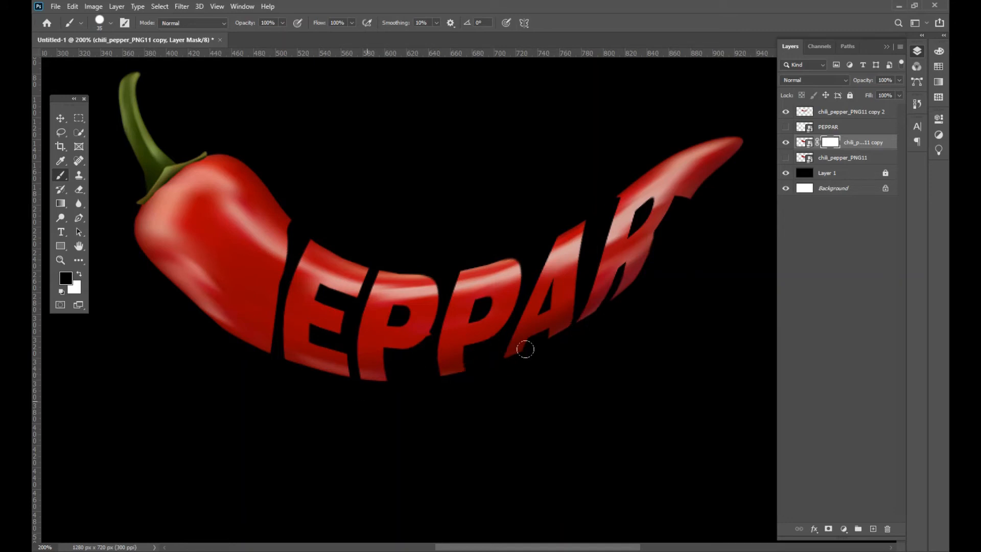
mouse_move(263, 360)
left_mouse_down()
mouse_move(241, 291)
mouse_move(250, 261)
left_mouse_up()
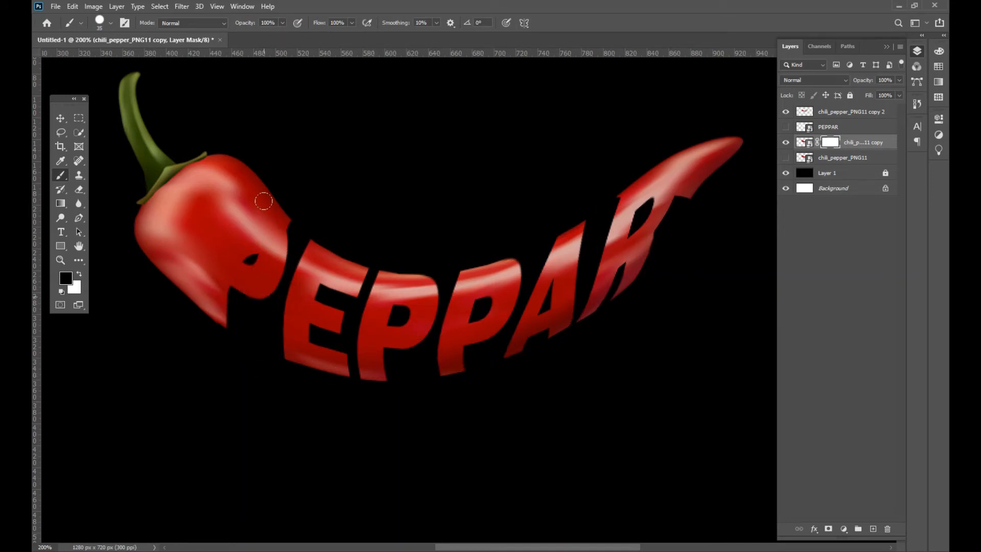
- Mask out a gap between the chili's stem end and the first P, and hide the tip beyond the R
mouse_move(263, 202)
left_mouse_down()
mouse_move(283, 199)
mouse_move(237, 246)
mouse_move(230, 176)
mouse_move(196, 301)
left_mouse_up()
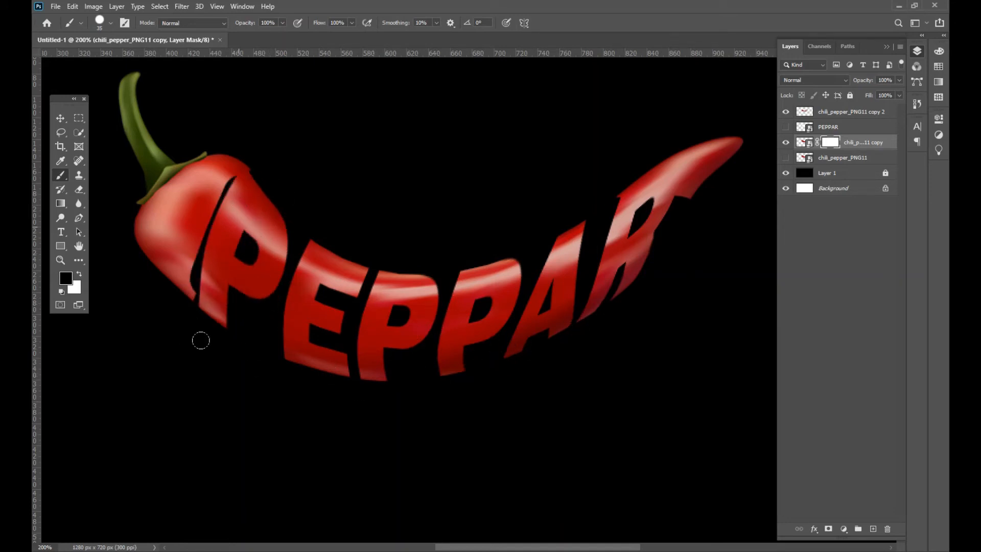
left_click_drag(202, 220, 253, 141)
left_click_drag(197, 317, 190, 263)
mouse_move(708, 164)
left_mouse_down()
mouse_move(586, 181)
mouse_move(674, 149)
left_mouse_up()
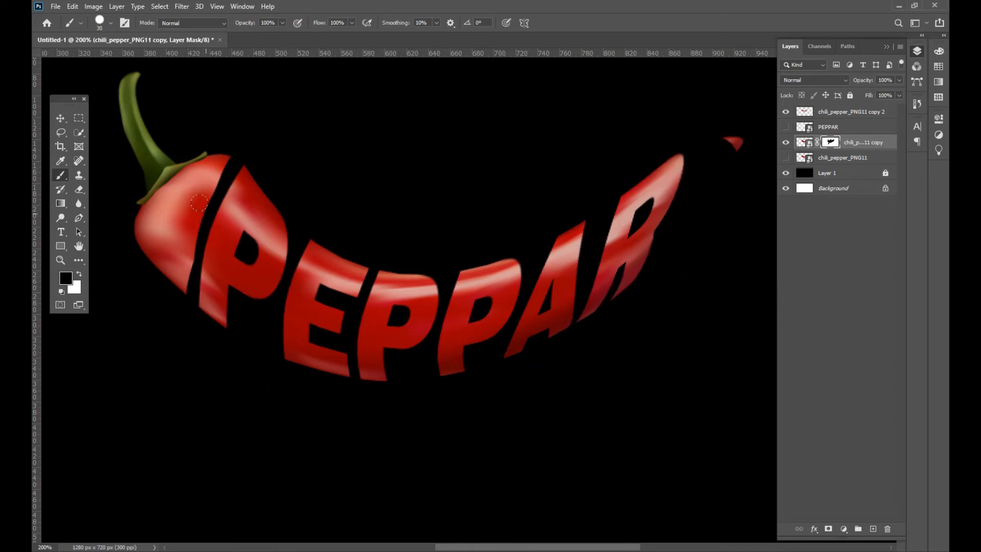
key("bracketleft")
left_click_drag(230, 164, 236, 168)
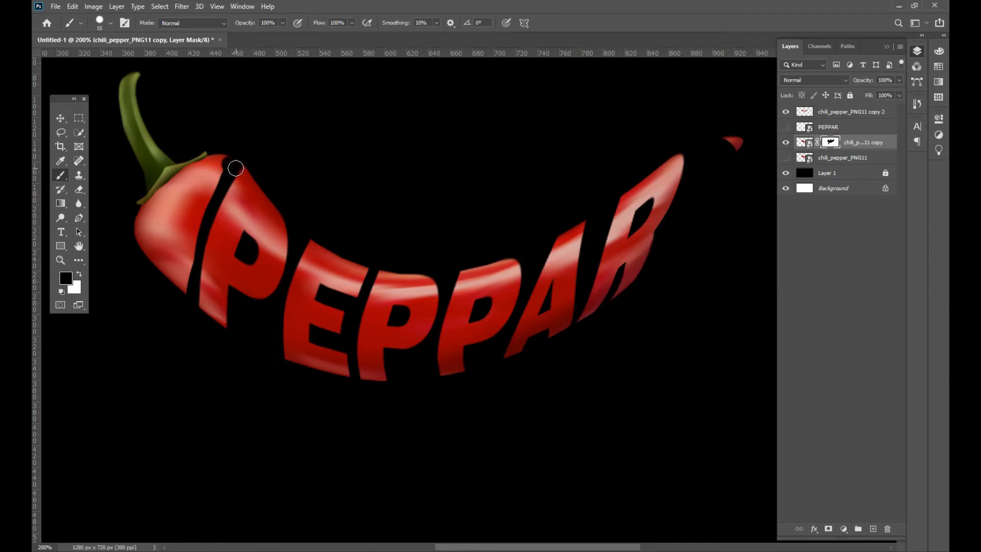
- Paint white on the mask to rejoin the stem end with the first P and blend the chili's tip into the R
left_click(80, 276)
left_click_drag(215, 166, 241, 172)
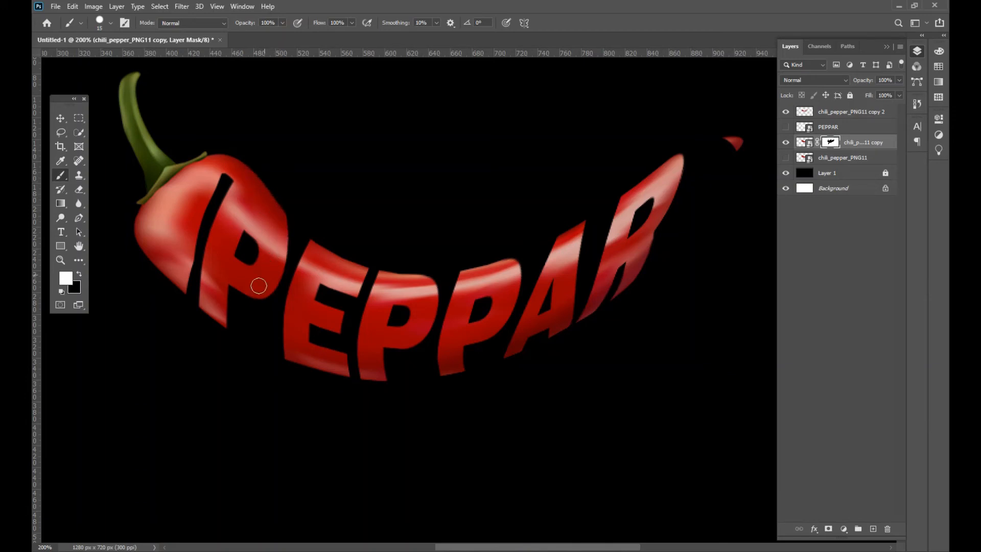
mouse_move(213, 188)
left_mouse_down()
mouse_move(237, 188)
mouse_move(217, 181)
mouse_move(209, 230)
mouse_move(216, 213)
mouse_move(227, 215)
mouse_move(195, 234)
mouse_move(201, 278)
mouse_move(186, 275)
mouse_move(207, 301)
mouse_move(187, 280)
left_mouse_up()
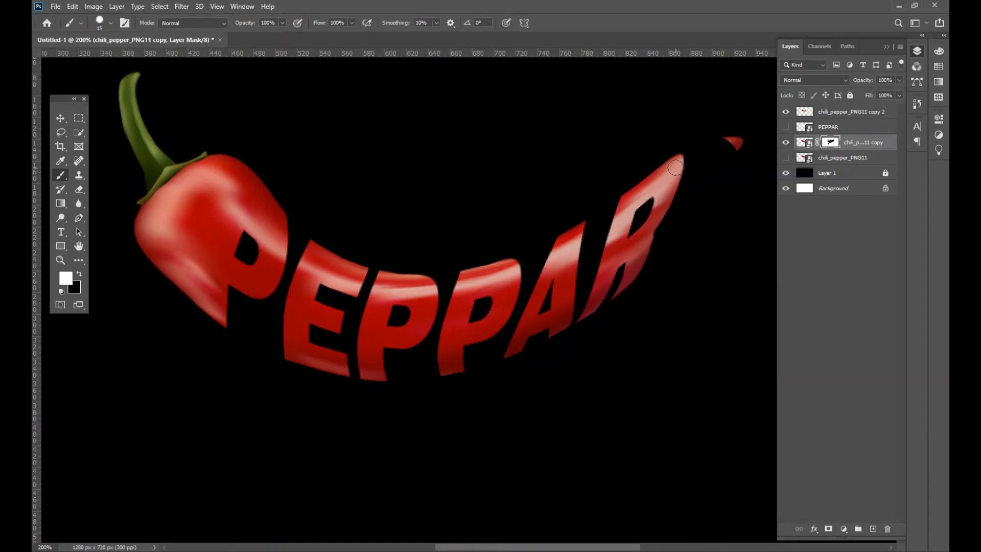
mouse_move(678, 163)
left_mouse_down()
mouse_move(731, 144)
mouse_move(686, 177)
mouse_move(661, 213)
mouse_move(724, 152)
left_mouse_up()
left_click_drag(688, 182, 643, 246)
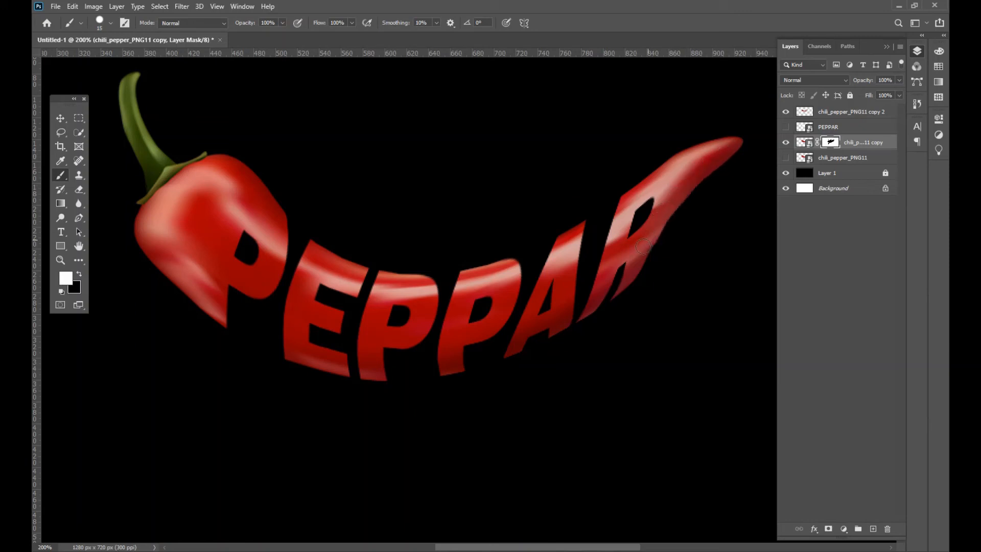
mouse_move(670, 213)
left_mouse_down()
mouse_move(729, 149)
mouse_move(625, 286)
left_mouse_up()
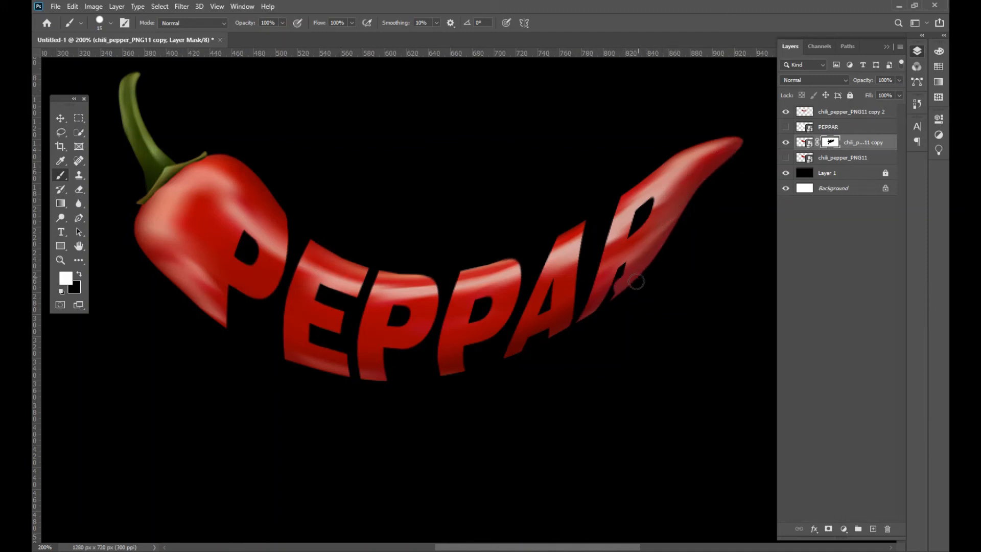
- Paint black on the mask to clear the gap between the legs of the R
left_click(78, 276)
left_click_drag(614, 276, 604, 293)
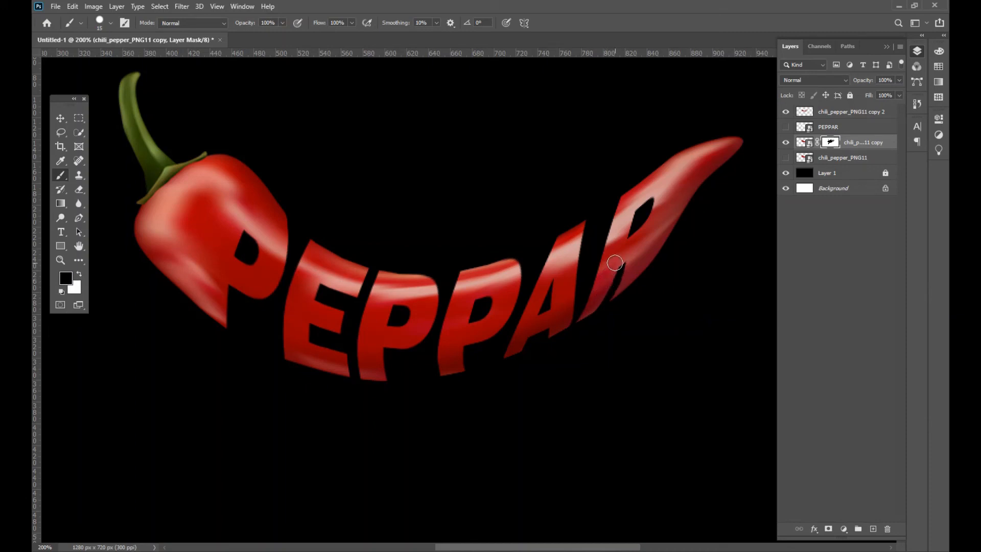
left_click_drag(609, 282, 604, 296)
- Delete the hidden PEPPAR layer and merge the chili_pepper_PNG11 copy and chili_pepper_PNG11 copy 2 layers
left_click(60, 119)
key("ctrl+minus")
key("ctrl+minus")
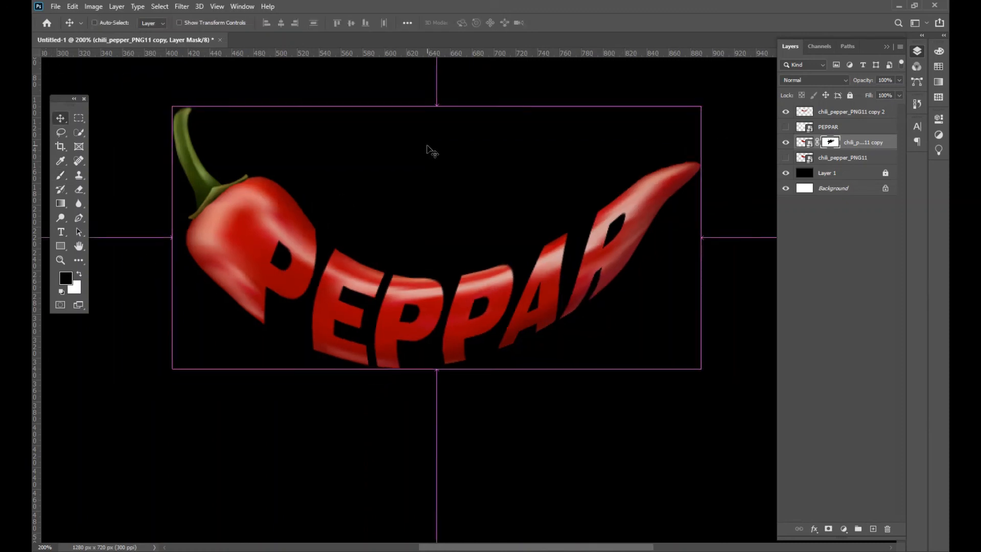
left_click_drag(835, 134, 886, 534)
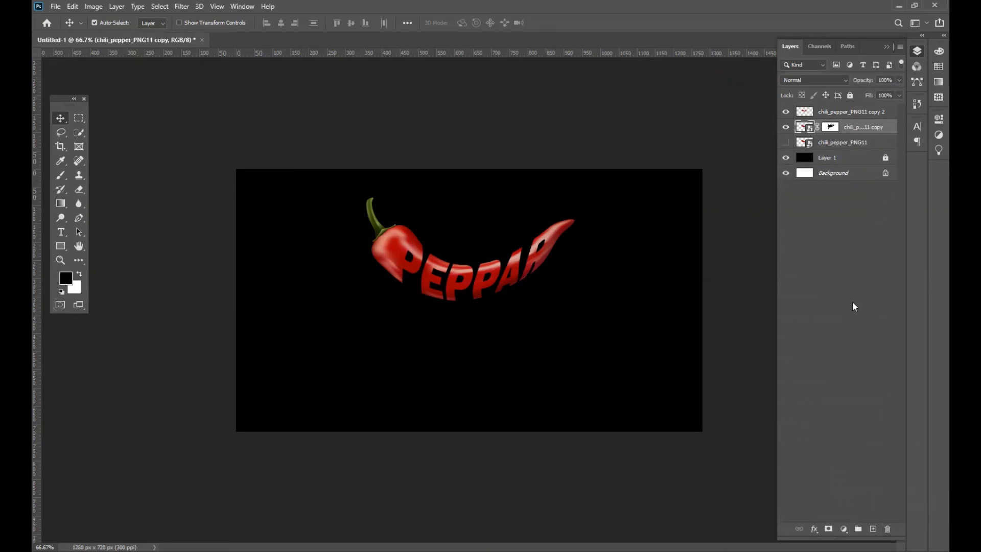
left_click(846, 115, "shift")
right_click(848, 113)
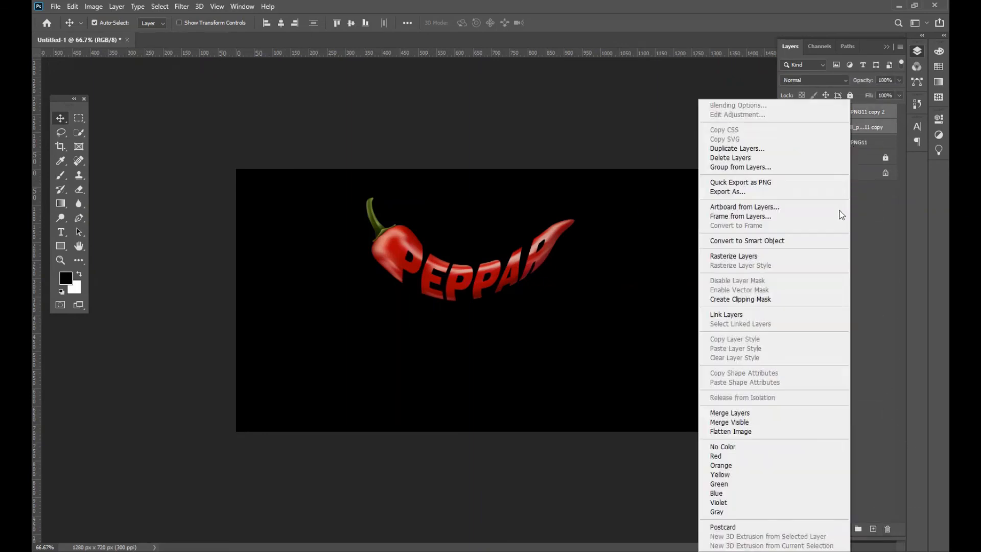
left_click(743, 413)
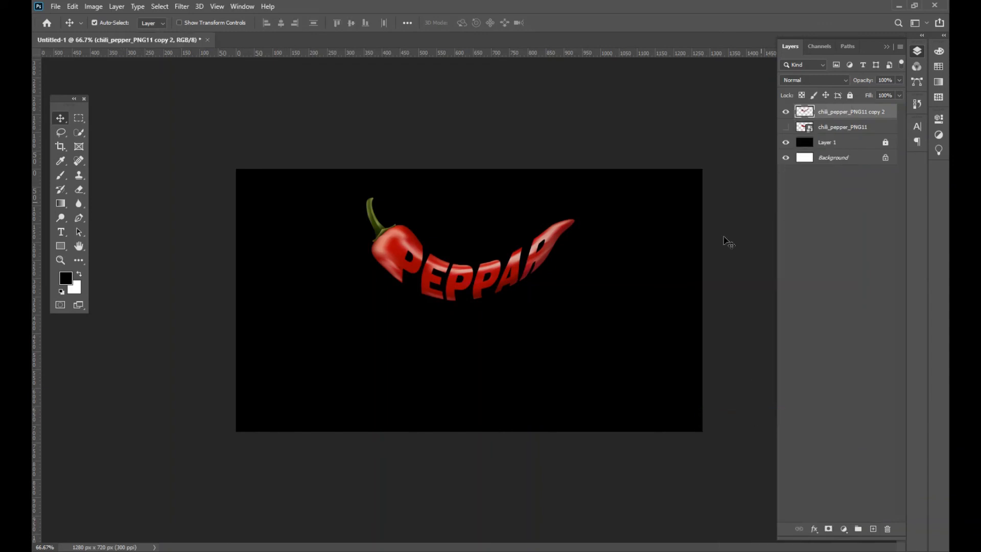
- Move the merged chili lettering to the canvas's lower right, then show the original chili_pepper_PNG11 layer and shift that chili to the left
left_click_drag(495, 281, 601, 335)
left_click(830, 128)
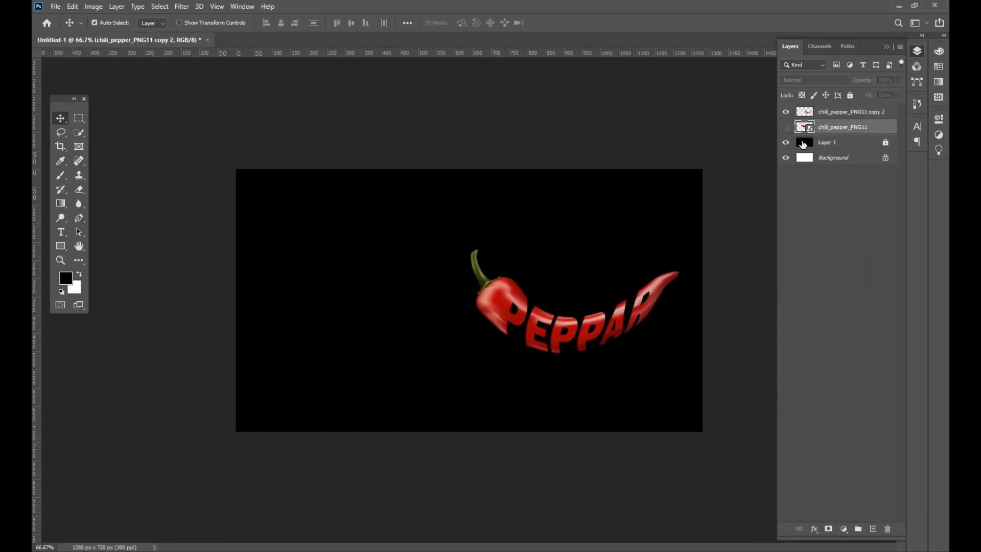
left_click(786, 126)
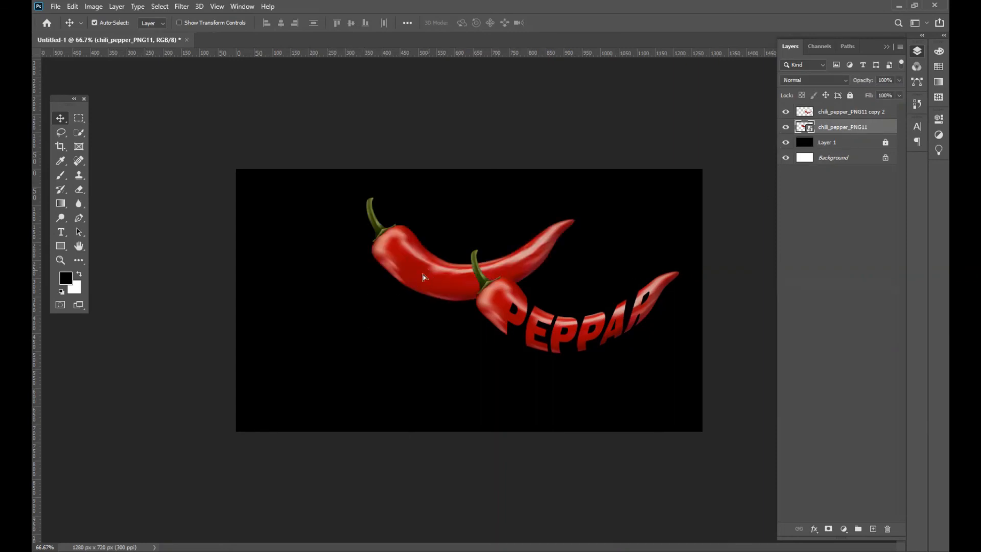
left_click_drag(423, 278, 314, 259)
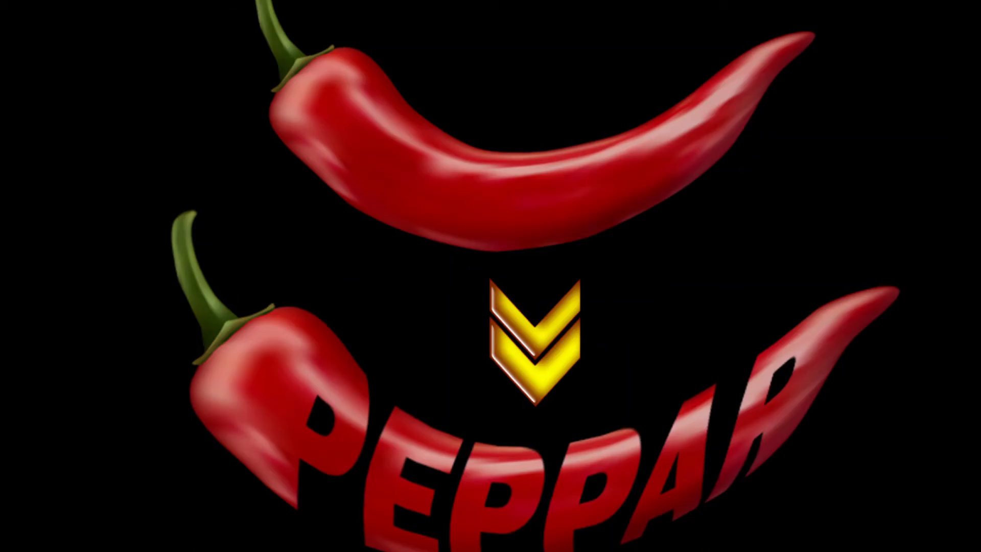